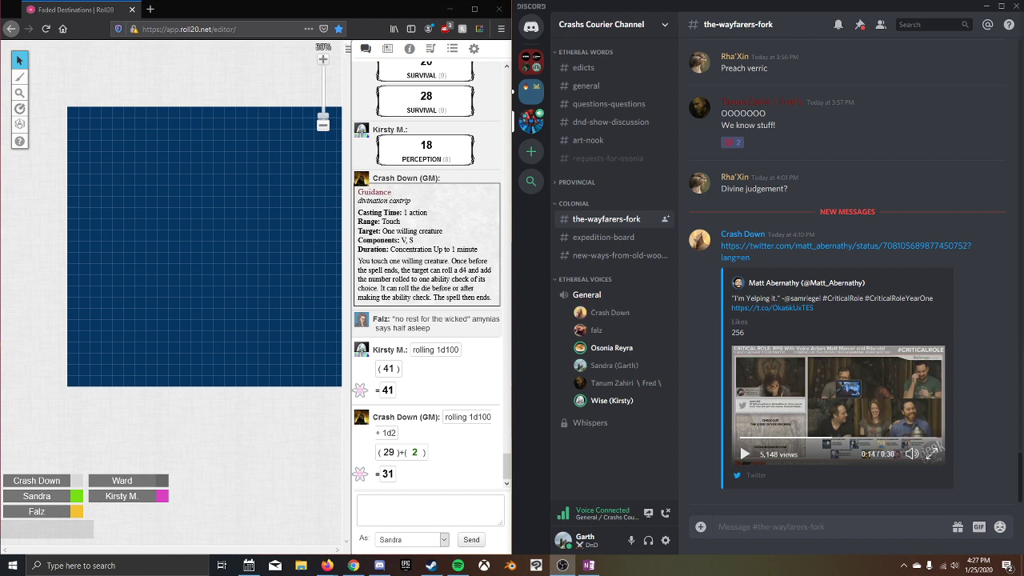
Step: Bring Firefox forward and follow new Roll20 chat posts about amynias pocketing the stone
{"action": "key", "text": "alt+Tab"}
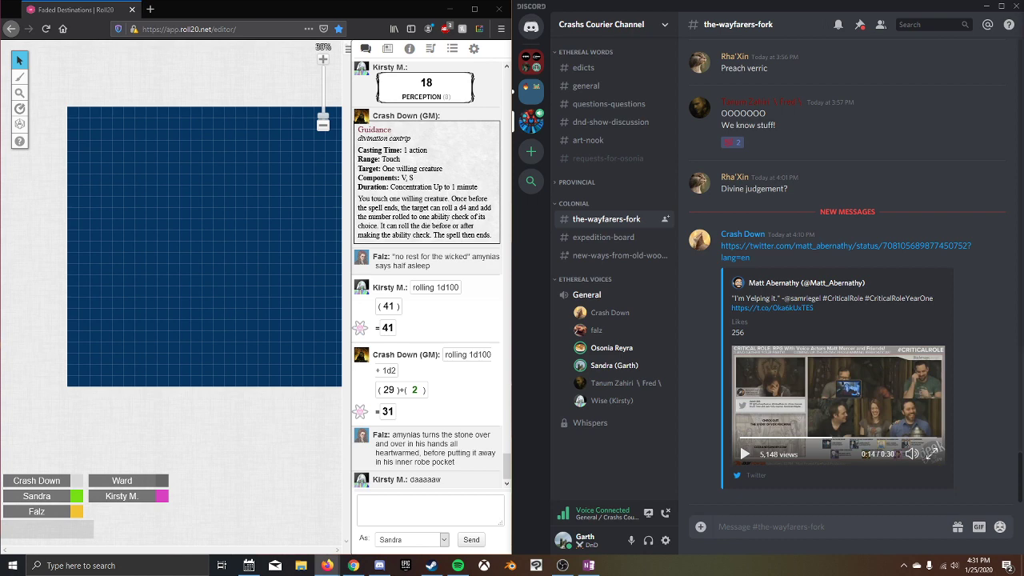
Step: Open Sandra's sheet from the Journal, unlock resources, and drag Triad prototype above Reactions
{"action": "left_click", "coordinate": [388, 49]}
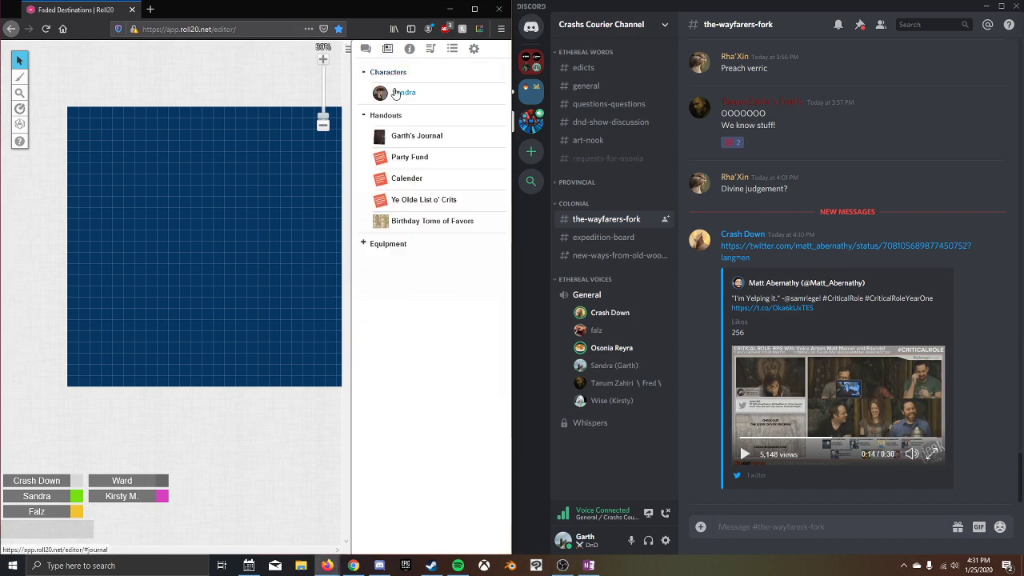
{"action": "left_click", "coordinate": [394, 93]}
{"action": "scroll", "coordinate": [304, 192], "scroll_direction": "down", "scroll_amount": 2}
{"action": "scroll", "coordinate": [312, 189], "scroll_direction": "down", "scroll_amount": 3}
{"action": "scroll", "coordinate": [312, 189], "scroll_direction": "down", "scroll_amount": 2}
{"action": "scroll", "coordinate": [312, 189], "scroll_direction": "down", "scroll_amount": 1}
{"action": "scroll", "coordinate": [325, 252], "scroll_direction": "up", "scroll_amount": 1}
{"action": "left_click", "coordinate": [432, 311]}
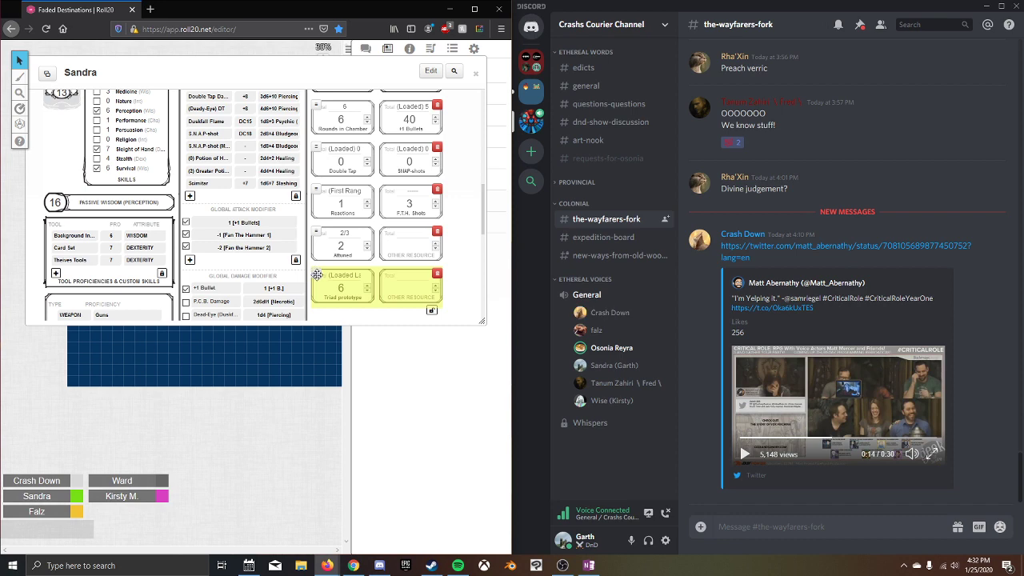
{"action": "left_click_drag", "start_coordinate": [319, 277], "coordinate": [430, 311]}
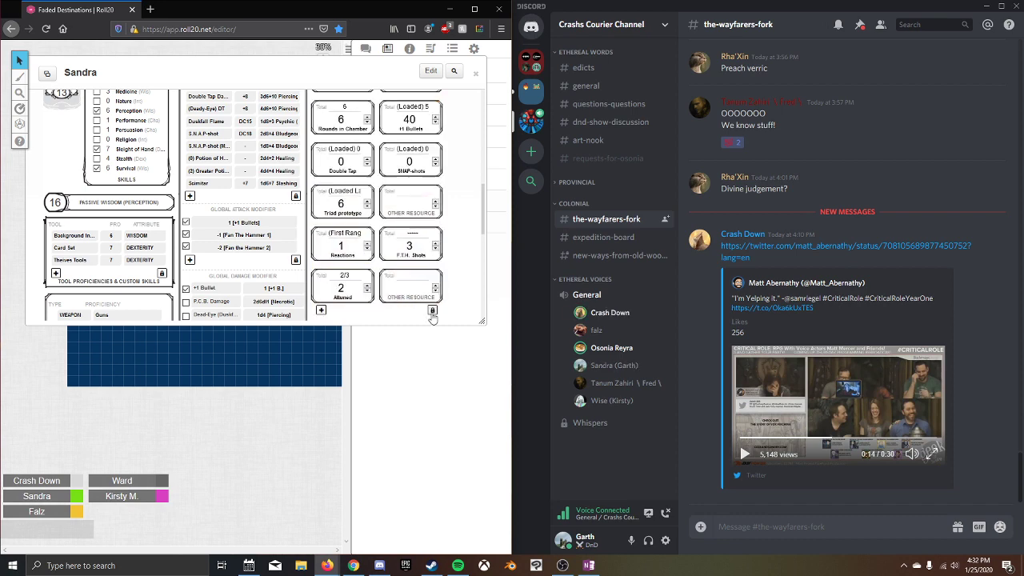
{"action": "scroll", "coordinate": [452, 296], "scroll_direction": "up", "scroll_amount": 2}
{"action": "scroll", "coordinate": [452, 290], "scroll_direction": "up", "scroll_amount": 1}
{"action": "scroll", "coordinate": [452, 291], "scroll_direction": "up", "scroll_amount": 2}
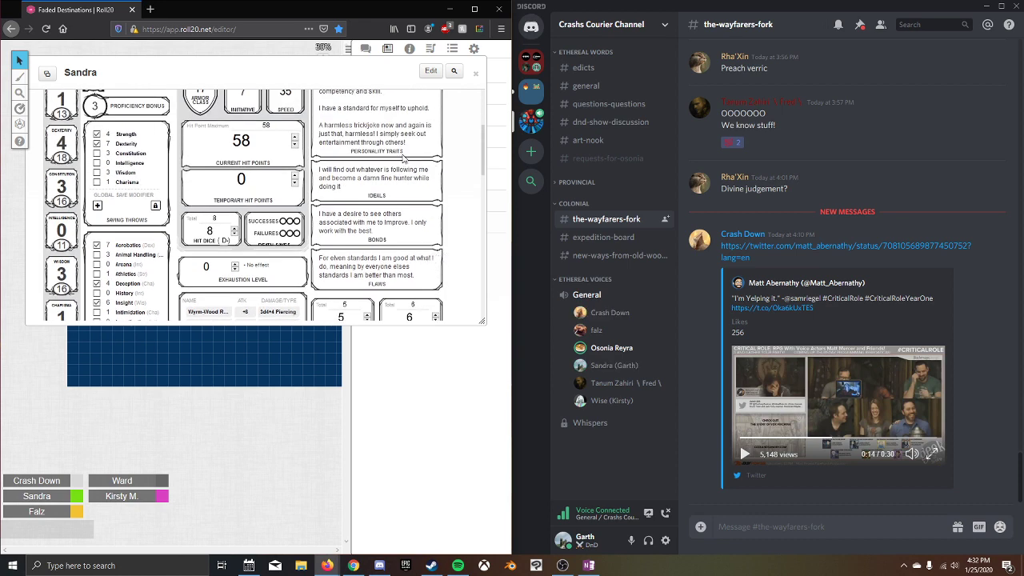
Step: Pop Sandra's character sheet out into its own window and move it aside
{"action": "left_click", "coordinate": [56, 76]}
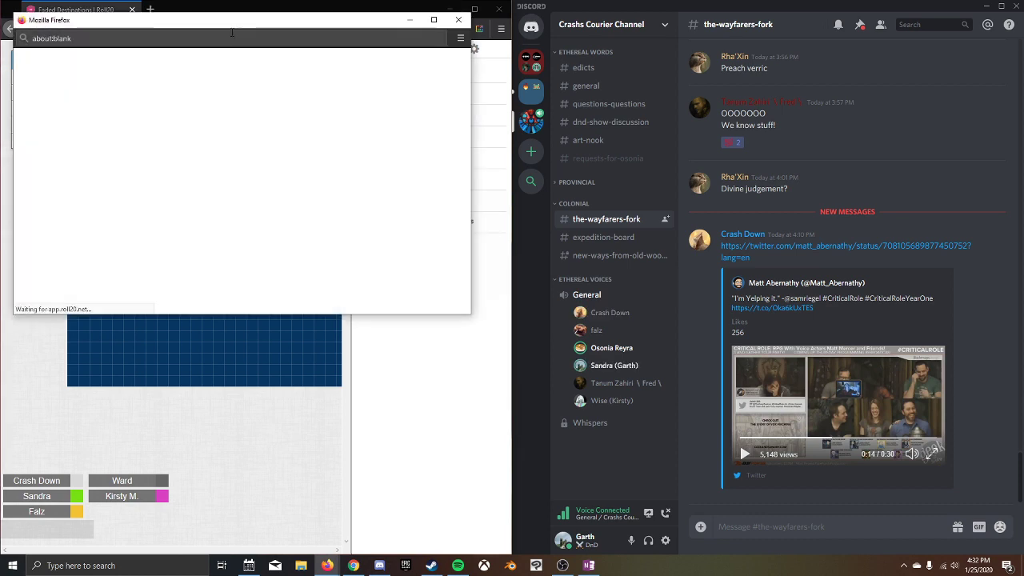
{"action": "mouse_move", "coordinate": [80, 16]}
{"action": "left_mouse_down"}
{"action": "mouse_move", "coordinate": [960, 61]}
{"action": "mouse_move", "coordinate": [1023, 48]}
{"action": "left_mouse_up"}
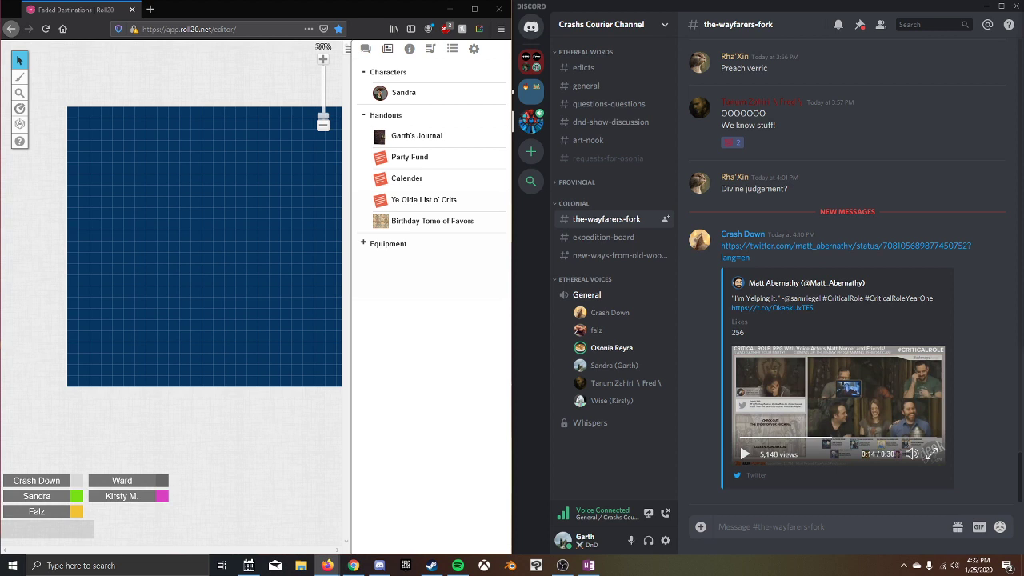
Step: Return to the Roll20 chat log to read Ward's latest post
{"action": "left_click", "coordinate": [366, 49]}
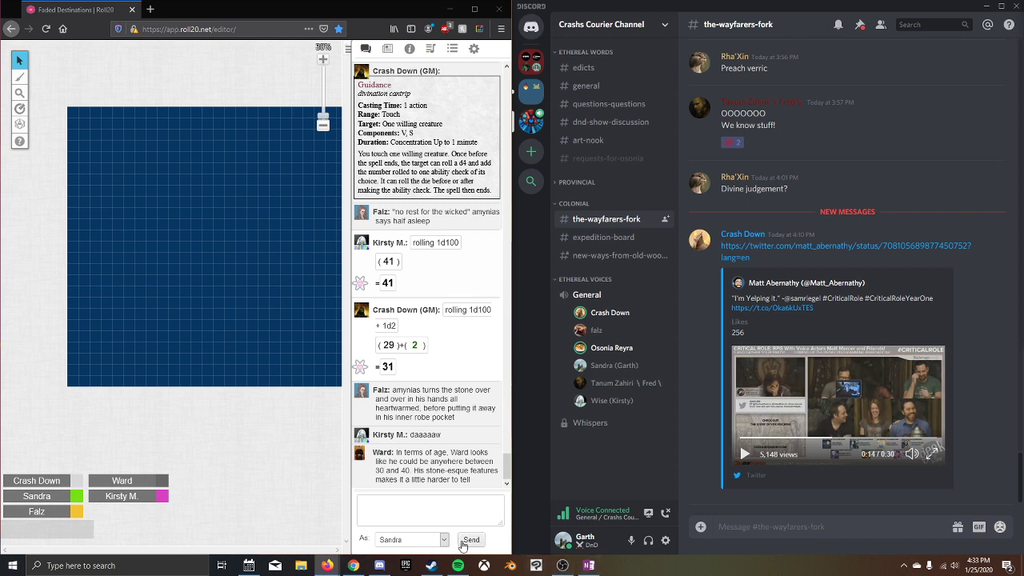
Step: Mute your own microphone in Discord's General voice call using the ctrl+shift+m hotkey
{"action": "key", "text": "ctrl+shift+m"}
Step: Send the 'how to spell abigale' question in #the-wayfarers-fork, then return to Firefox
{"action": "left_click", "coordinate": [797, 534]}
{"action": "type", "text": "how do you spell abigale again? I feel like im misspelling it"}
{"action": "key", "text": "Return"}
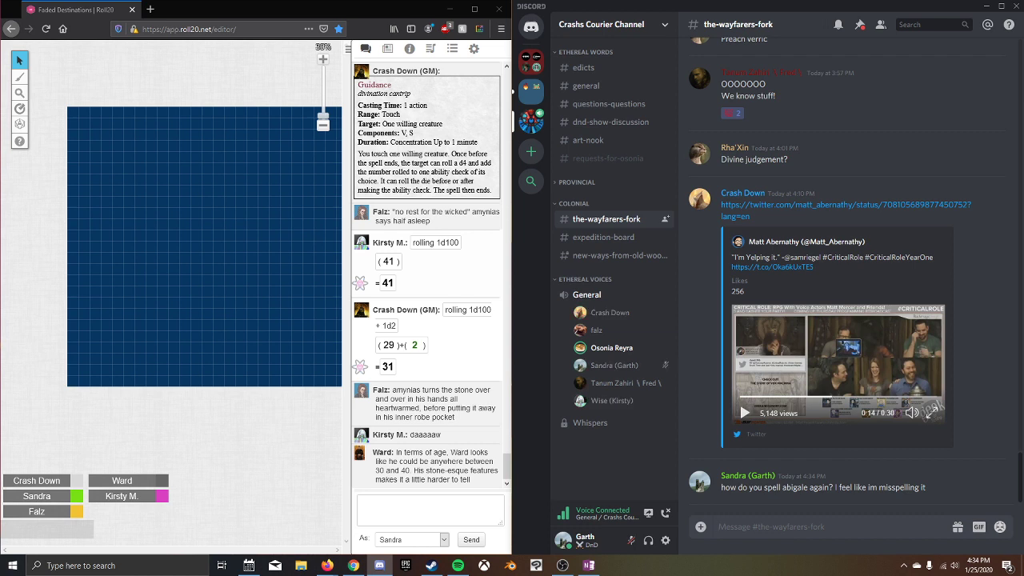
{"action": "key", "text": "alt+Tab"}
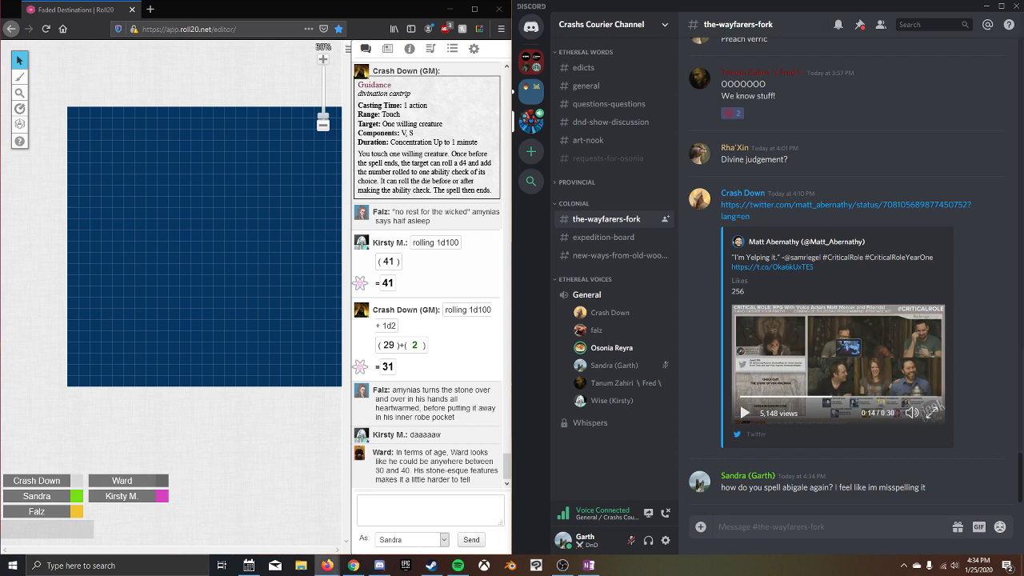
Step: Reopen Sandra's sheet, move Abigales Gifts right after +1 Bullets, relock, and pop the sheet out
{"action": "left_click", "coordinate": [387, 49]}
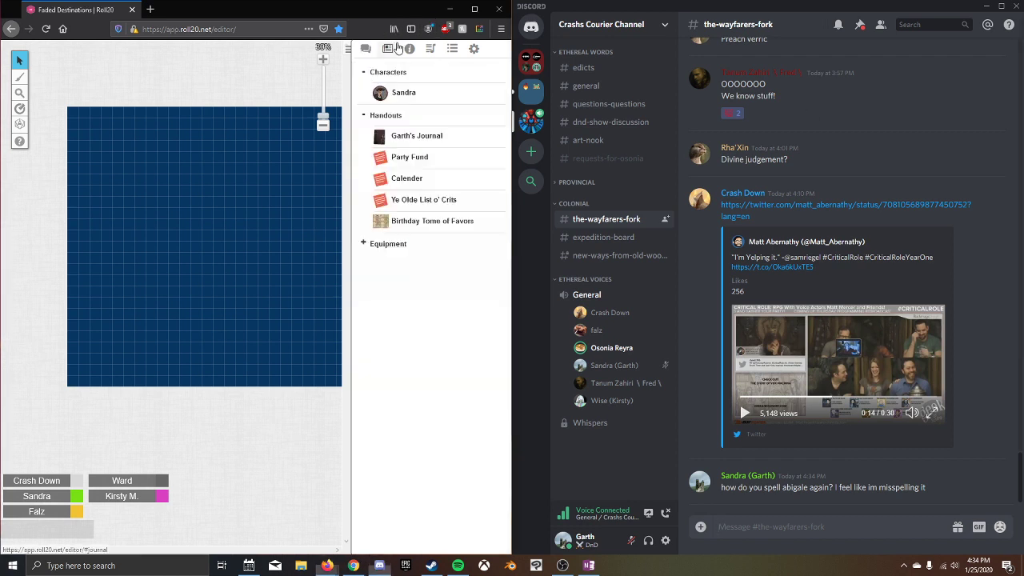
{"action": "left_click", "coordinate": [393, 91]}
{"action": "scroll", "coordinate": [264, 210], "scroll_direction": "down", "scroll_amount": 5}
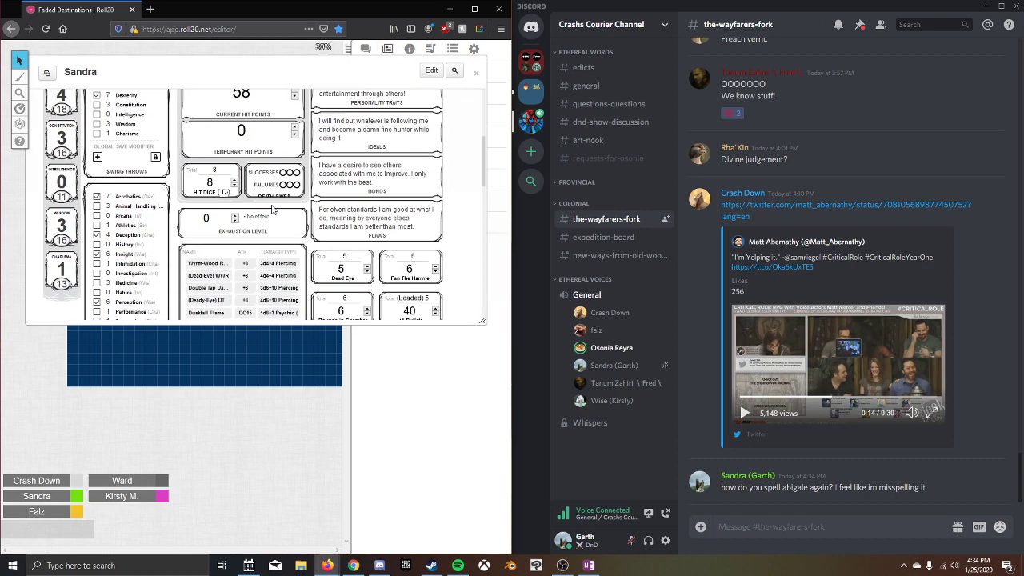
{"action": "scroll", "coordinate": [270, 209], "scroll_direction": "down", "scroll_amount": 5}
{"action": "left_click", "coordinate": [295, 272]}
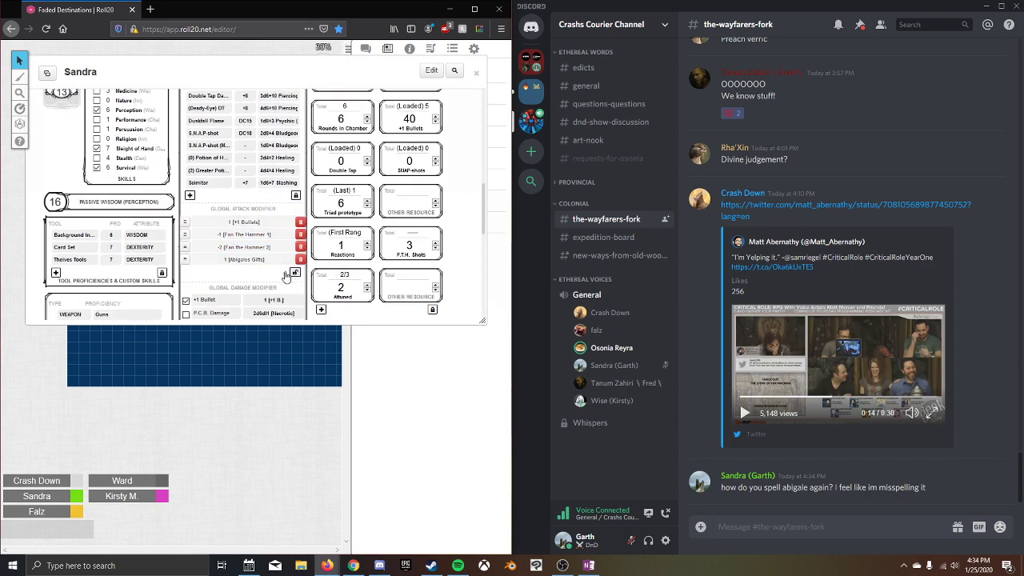
{"action": "left_click_drag", "start_coordinate": [182, 259], "coordinate": [182, 231]}
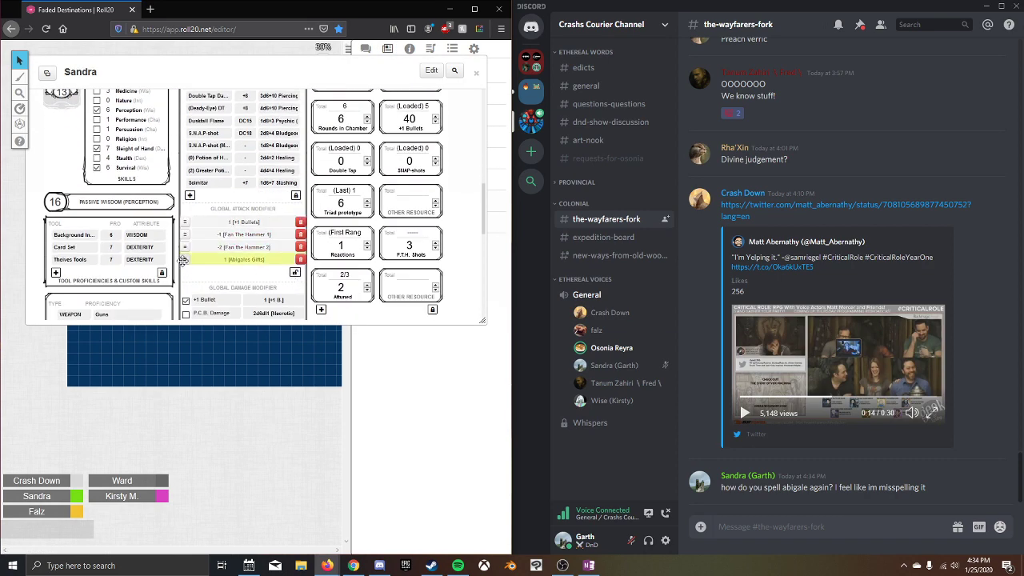
{"action": "left_click", "coordinate": [295, 272]}
{"action": "scroll", "coordinate": [264, 264], "scroll_direction": "down", "scroll_amount": 3}
{"action": "scroll", "coordinate": [260, 262], "scroll_direction": "down", "scroll_amount": 1}
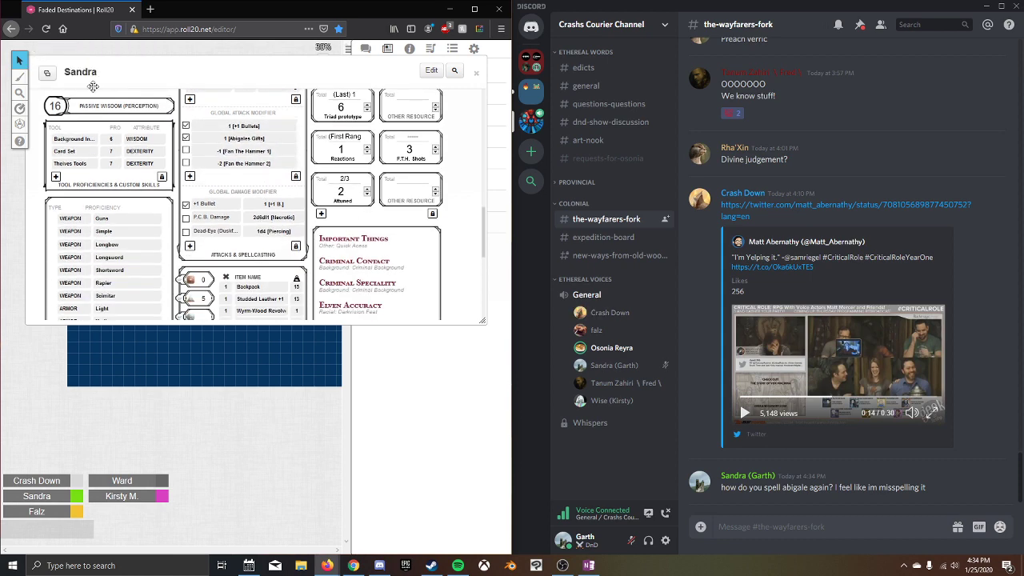
{"action": "left_click", "coordinate": [47, 76]}
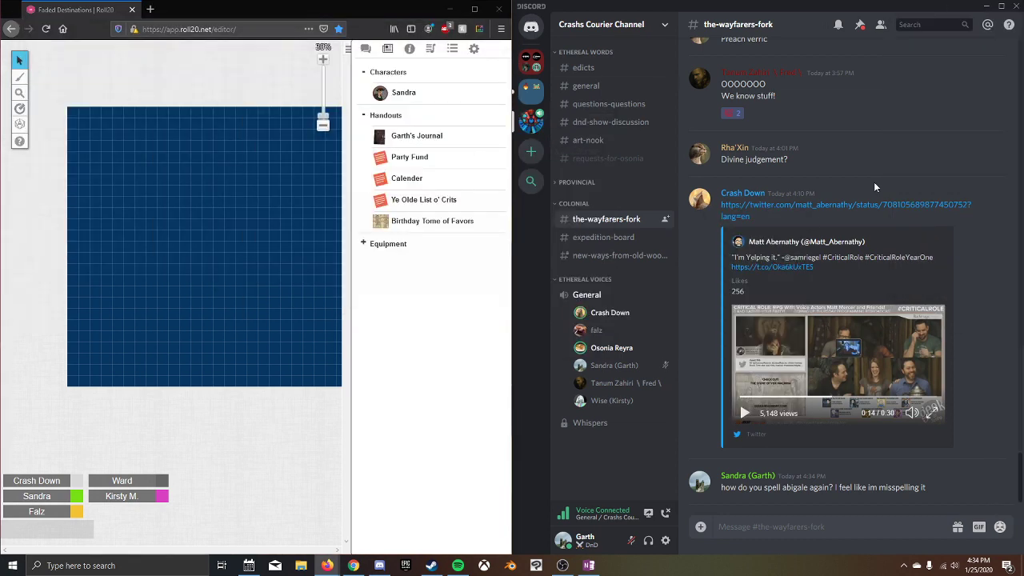
Step: Show the Roll20 chat, toggle the Discord mic to speak, then focus Discord
{"action": "left_click", "coordinate": [370, 49]}
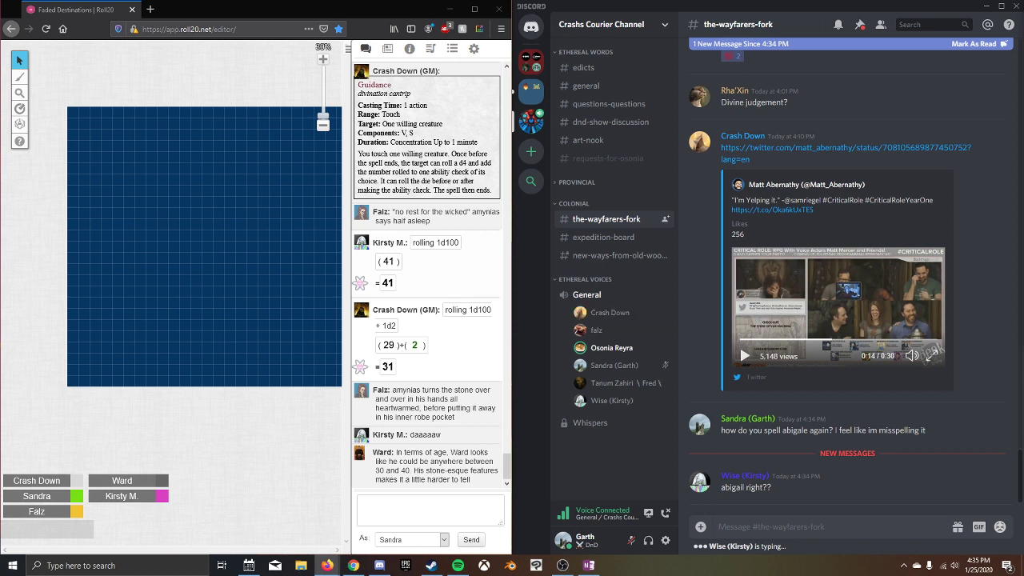
{"action": "key", "text": "ctrl+shift+m"}
{"action": "key", "text": "ctrl+shift+m"}
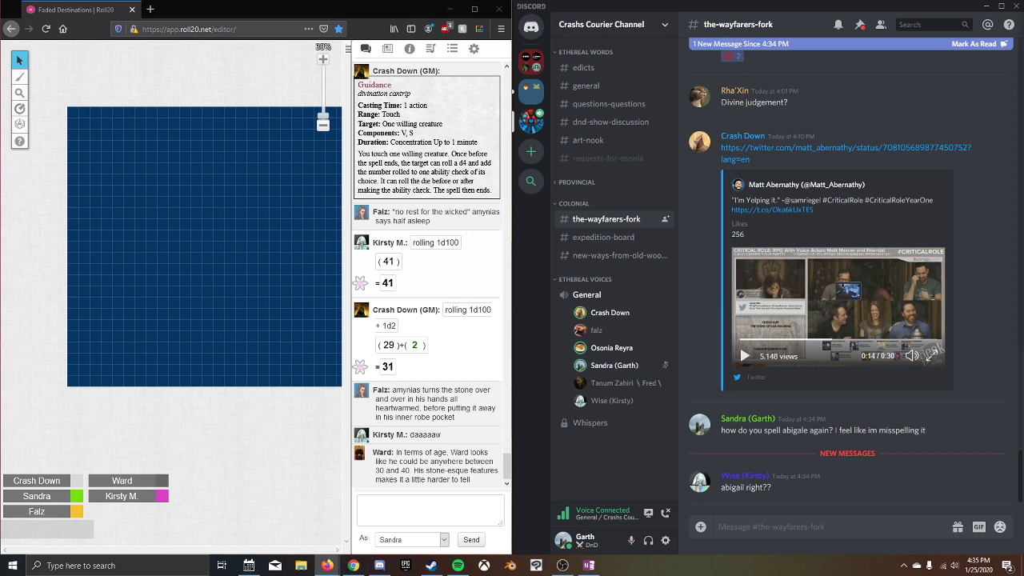
{"action": "key", "text": "ctrl+shift+m"}
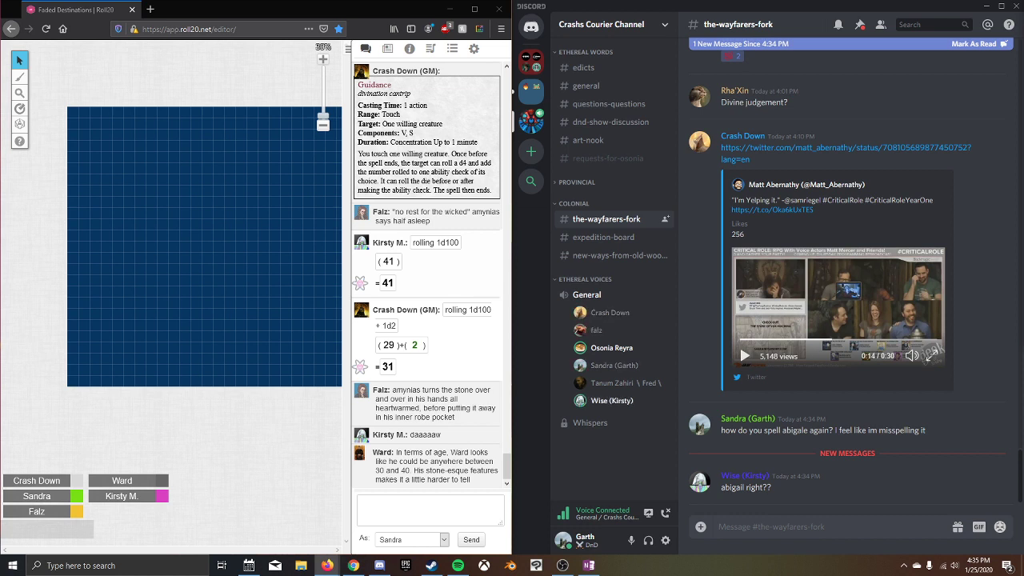
{"action": "left_click", "coordinate": [838, 497]}
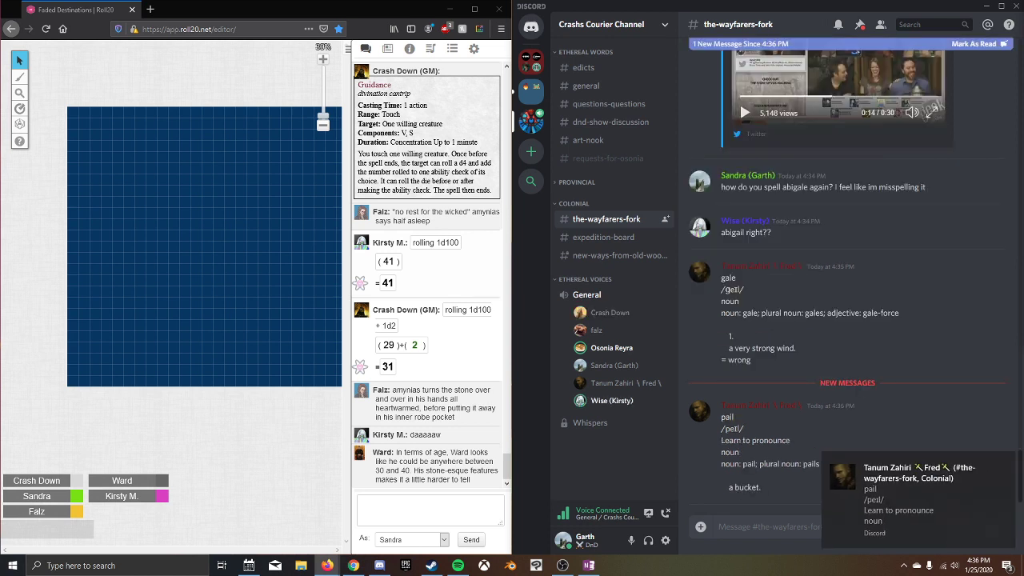
Step: React to the mention with a custom emoji and the pail message with the top 'think' emoji
{"action": "left_click", "coordinate": [856, 489]}
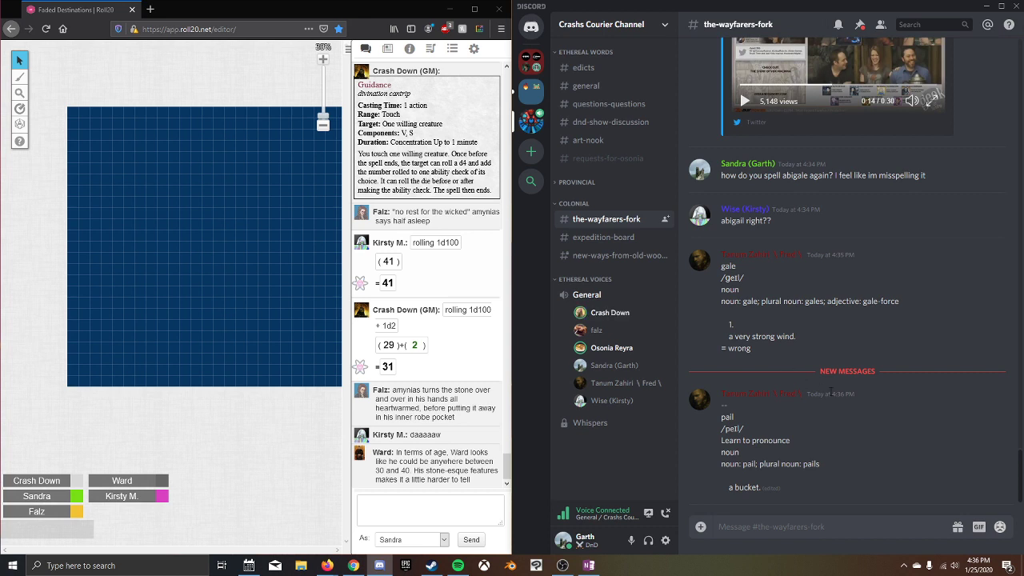
{"action": "mouse_move", "coordinate": [864, 436]}
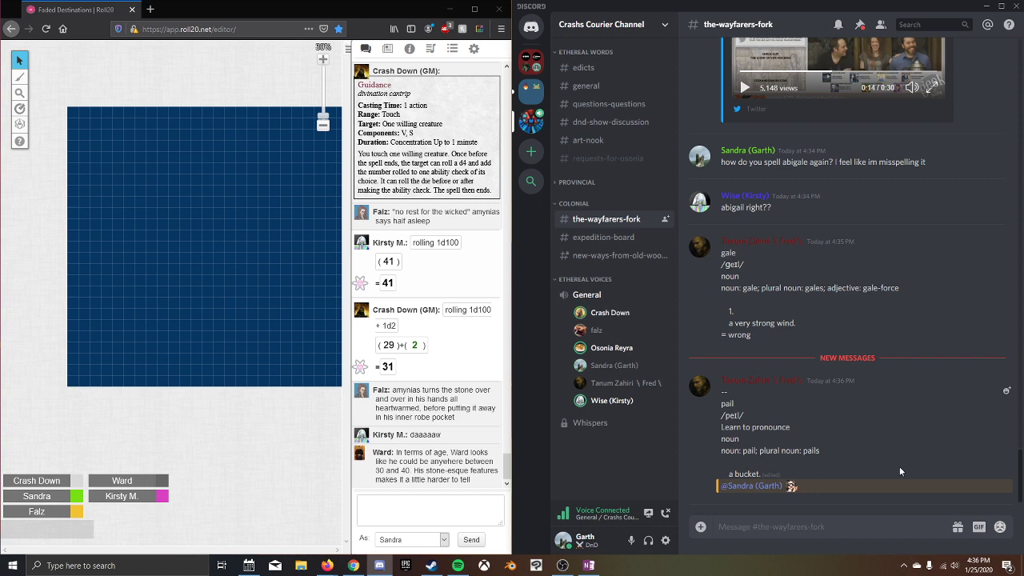
{"action": "left_click", "coordinate": [1008, 486]}
{"action": "left_click", "coordinate": [865, 383]}
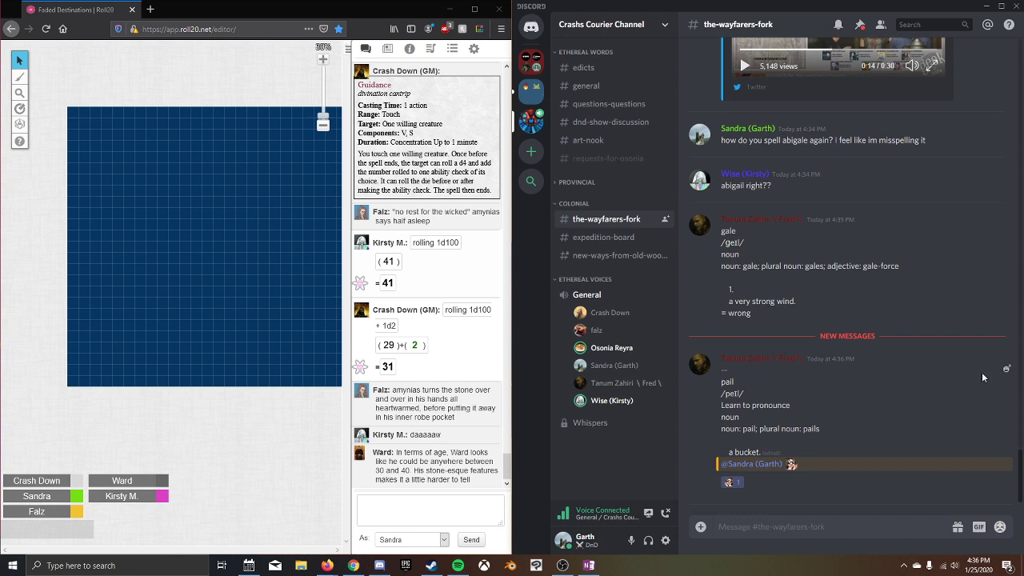
{"action": "left_click", "coordinate": [1006, 373]}
{"action": "type", "text": "think"}
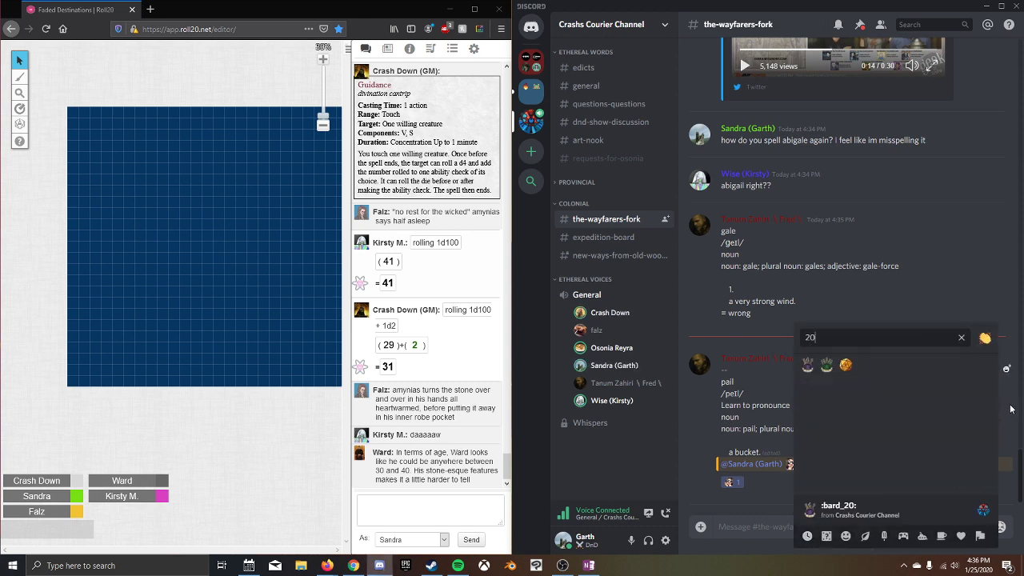
{"action": "key", "text": "Return"}
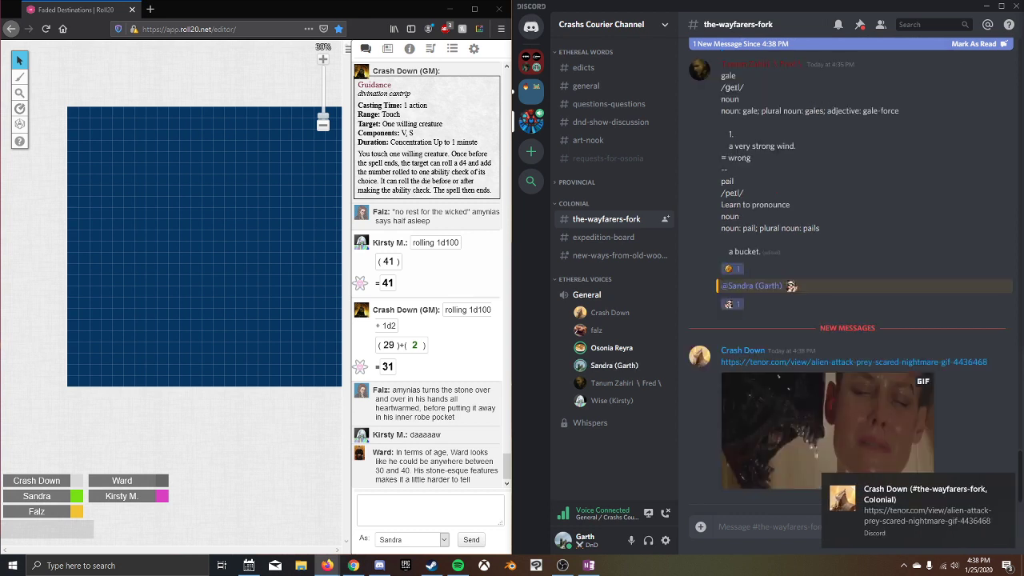
Step: Focus Discord and open the reaction picker under Crash Down's alien GIF post
{"action": "left_click", "coordinate": [869, 341]}
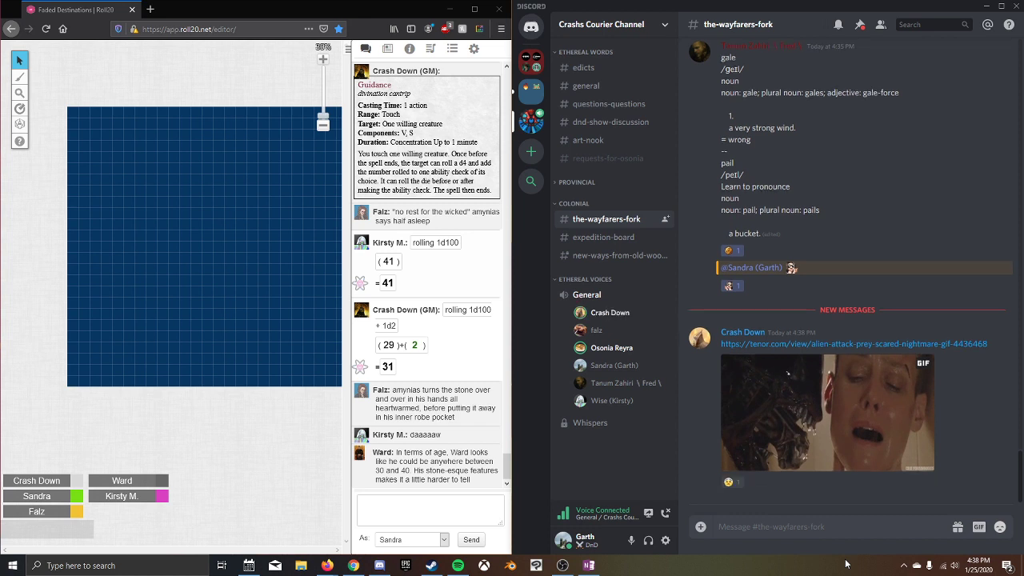
{"action": "mouse_move", "coordinate": [828, 412]}
{"action": "left_click", "coordinate": [754, 482]}
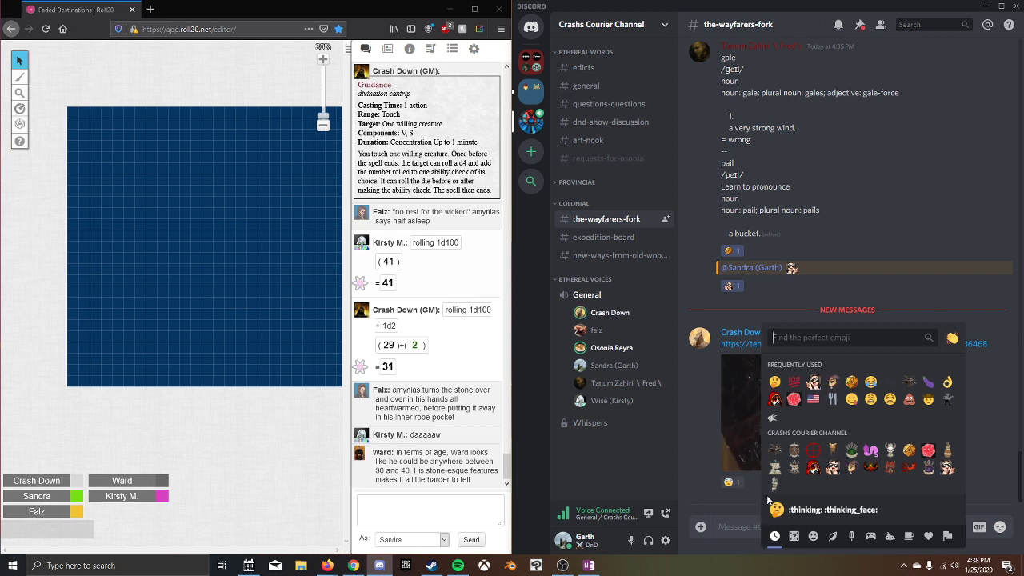
Step: Close the emoji picker on Crash Down's alien GIF post without reacting
{"action": "key", "text": "Escape"}
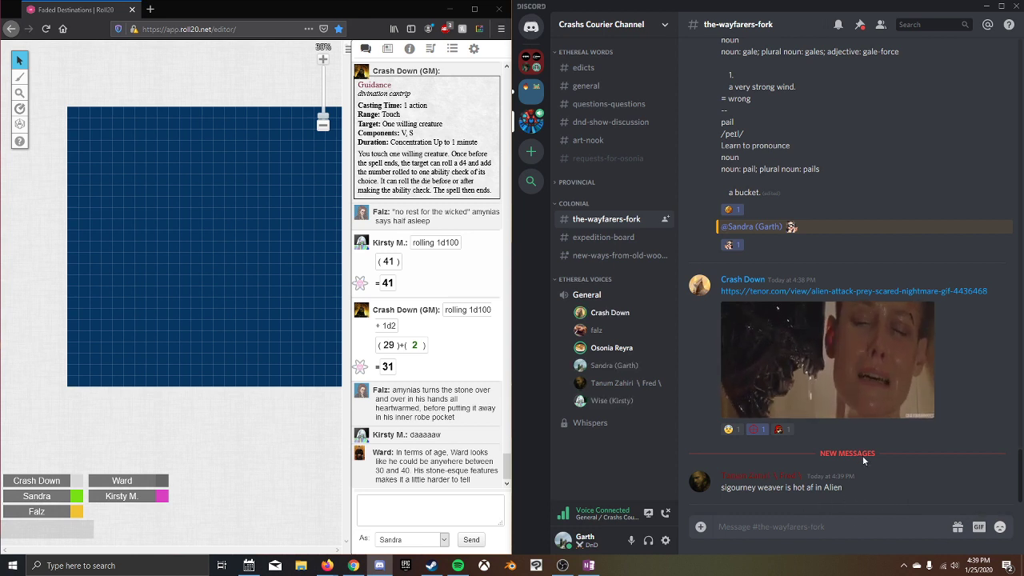
Step: Reply in the-wayfarers-fork that Weaver was better in Aliens, a boss there too
{"action": "key", "text": "ctrl+shift+m"}
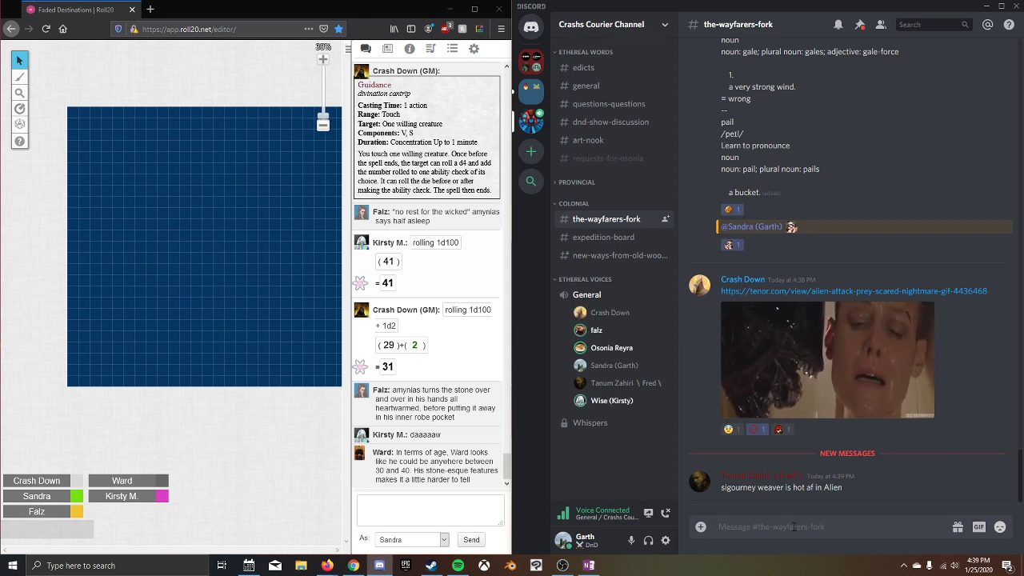
{"action": "left_click", "coordinate": [795, 528]}
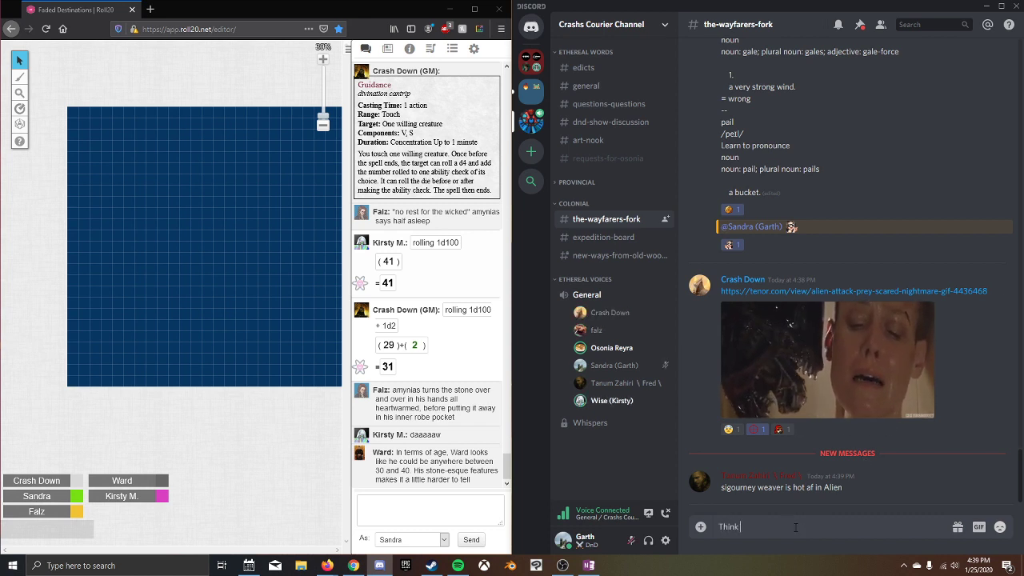
{"action": "type", "text": "Think it"}
{"action": "key", "text": "BackSpace"}
{"action": "key", "text": "BackSpace"}
{"action": "key", "text": "BackSpace"}
{"action": "key", "text": "ctrl+shift+m"}
{"action": "type", "text": "s"}
{"action": "key", "text": "ctrl+shift+m"}
{"action": "type", "text": "he was bett"}
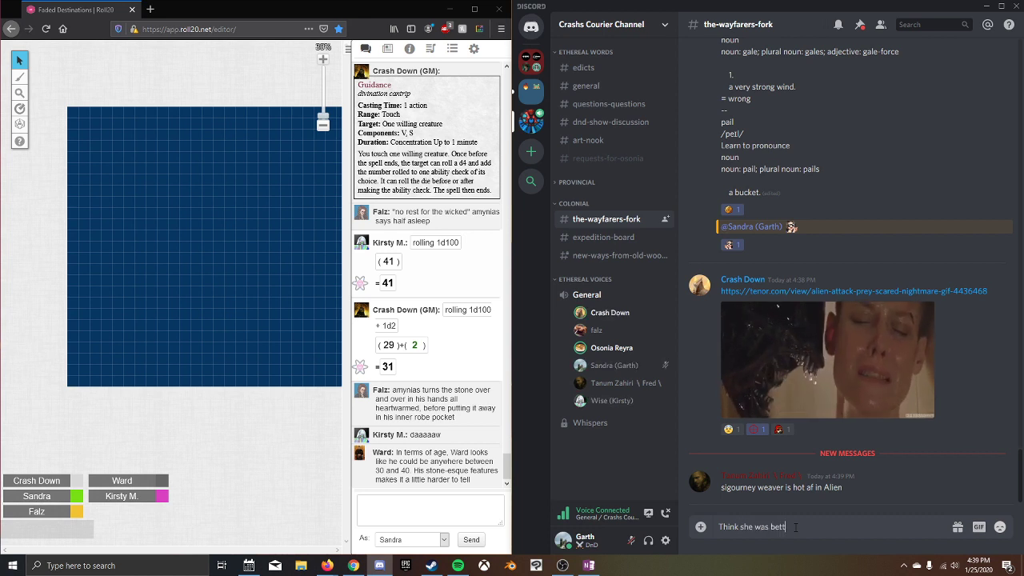
{"action": "type", "text": "er in Aliens cause shes also a boss ass"}
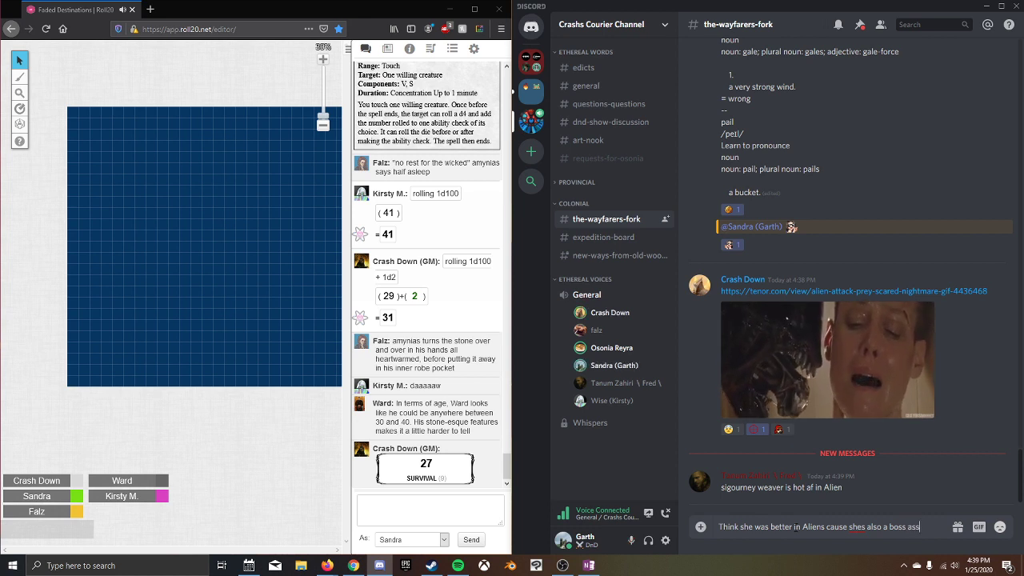
{"action": "key", "text": "BackSpace"}
{"action": "key", "text": "ctrl+shift+m"}
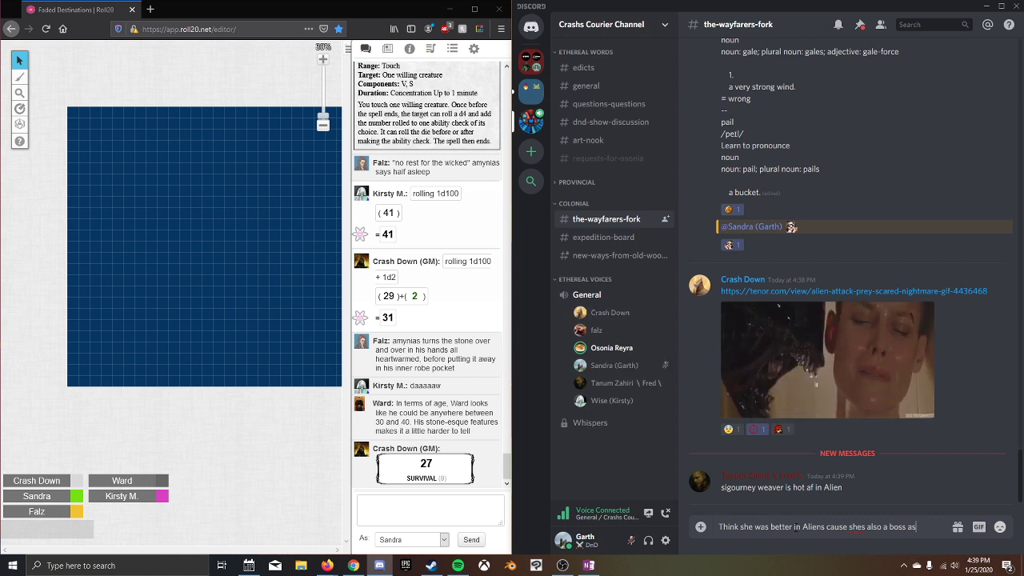
{"action": "type", "text": "s bitch"}
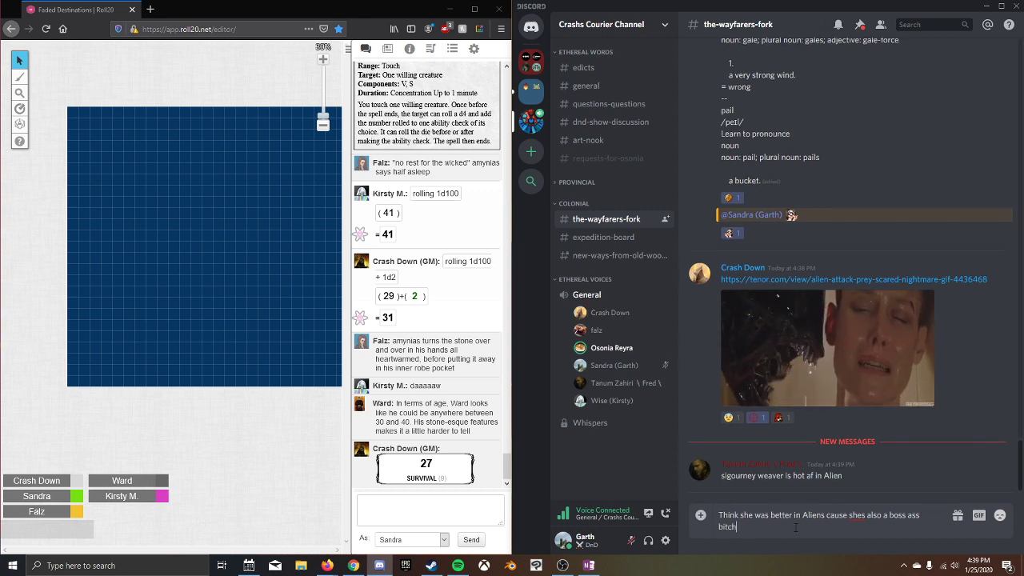
{"action": "key", "text": "ctrl+shift+m"}
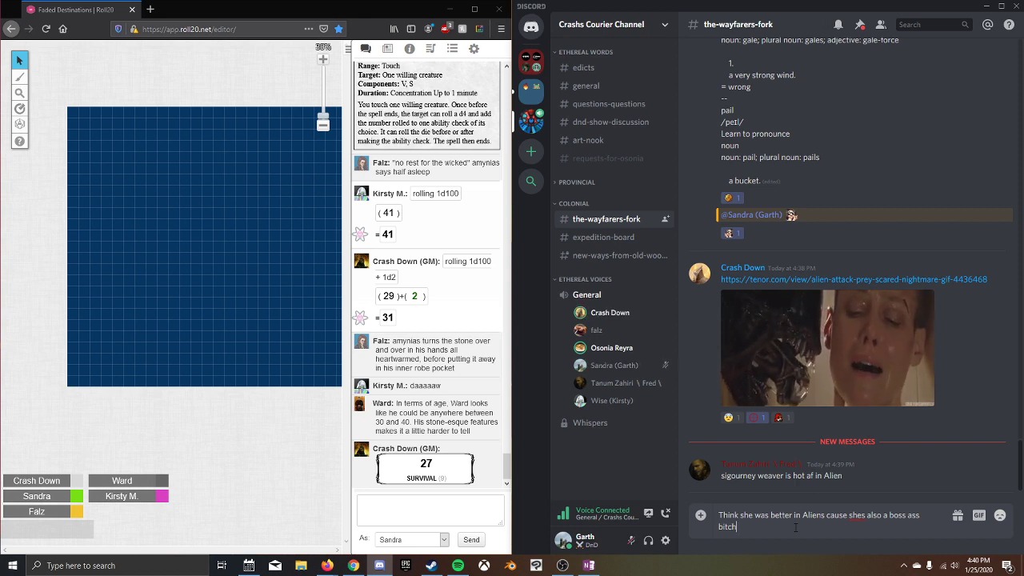
{"action": "type", "text": "in that one"}
{"action": "key", "text": "Return"}
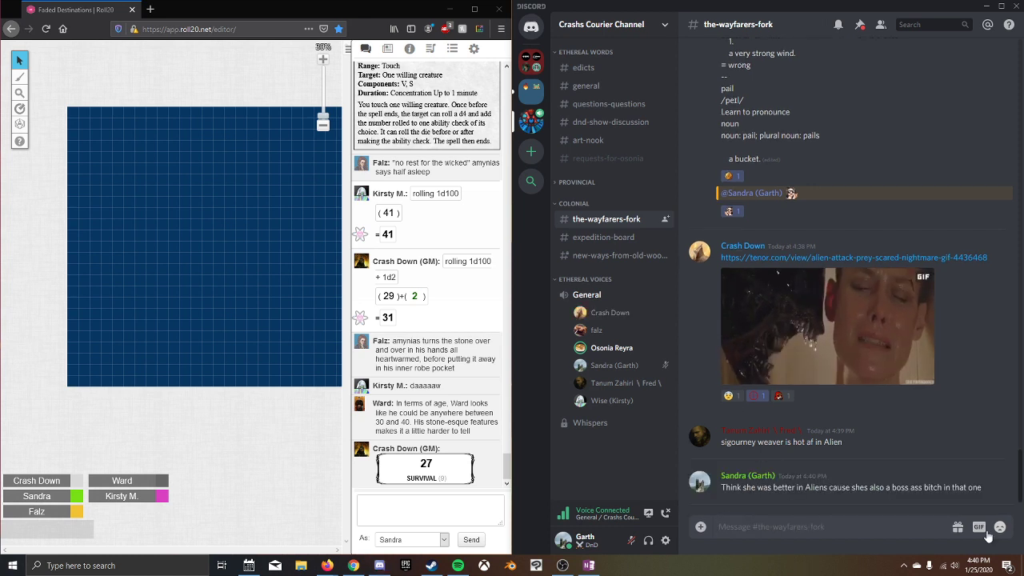
Step: Add a 👌 reaction to Falz's 'those are 2 of my fav movies ever' message
{"action": "key", "text": "ctrl+shift+m"}
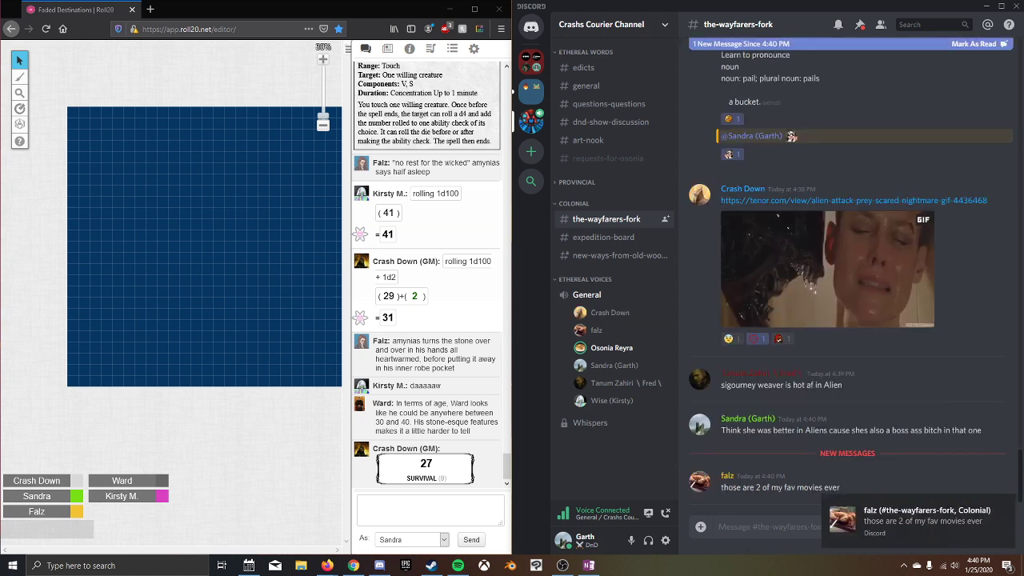
{"action": "left_click", "coordinate": [1007, 489]}
{"action": "type", "text": "ok"}
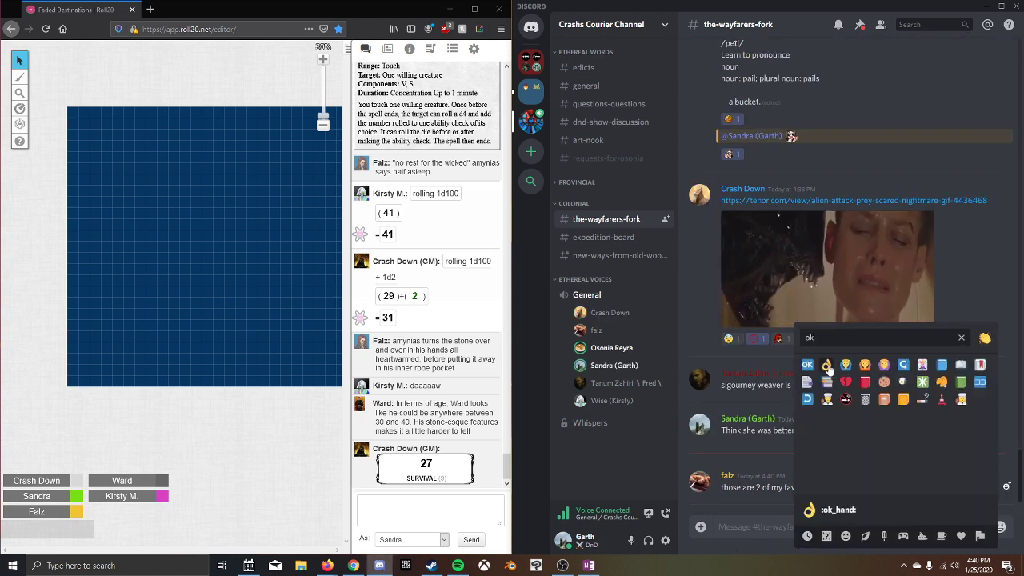
{"action": "key", "text": "Return"}
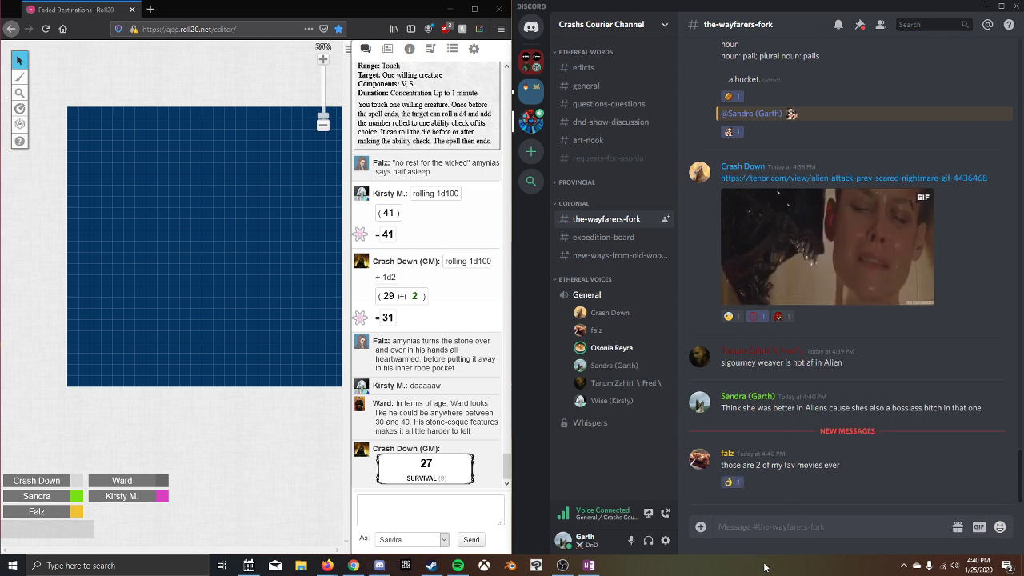